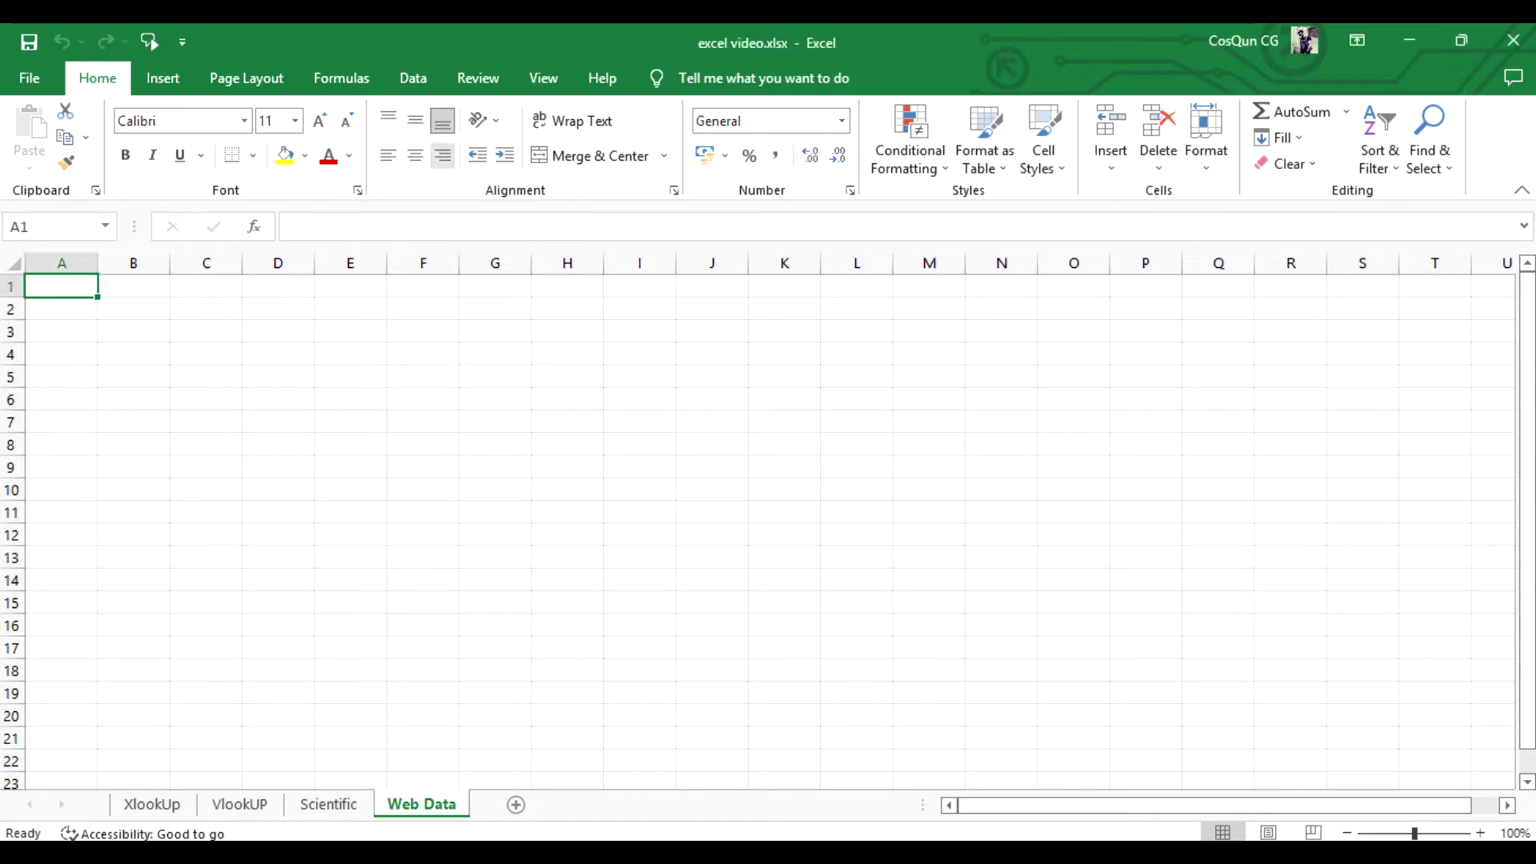
Start a From Web query via Data > Get External Data, opening the New Web Query browser
left_click(412, 78)
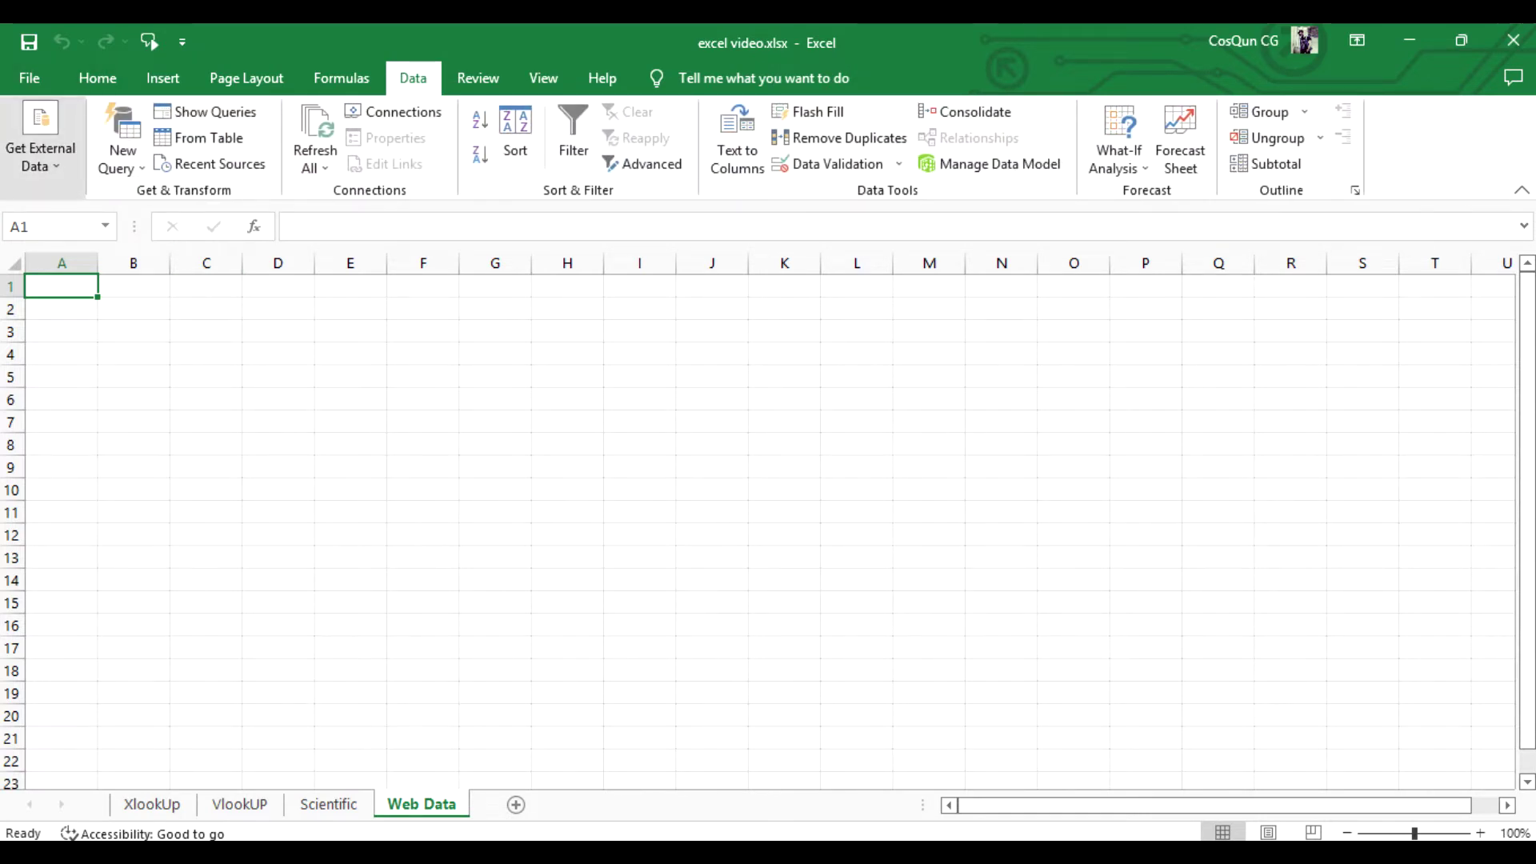
left_click(41, 136)
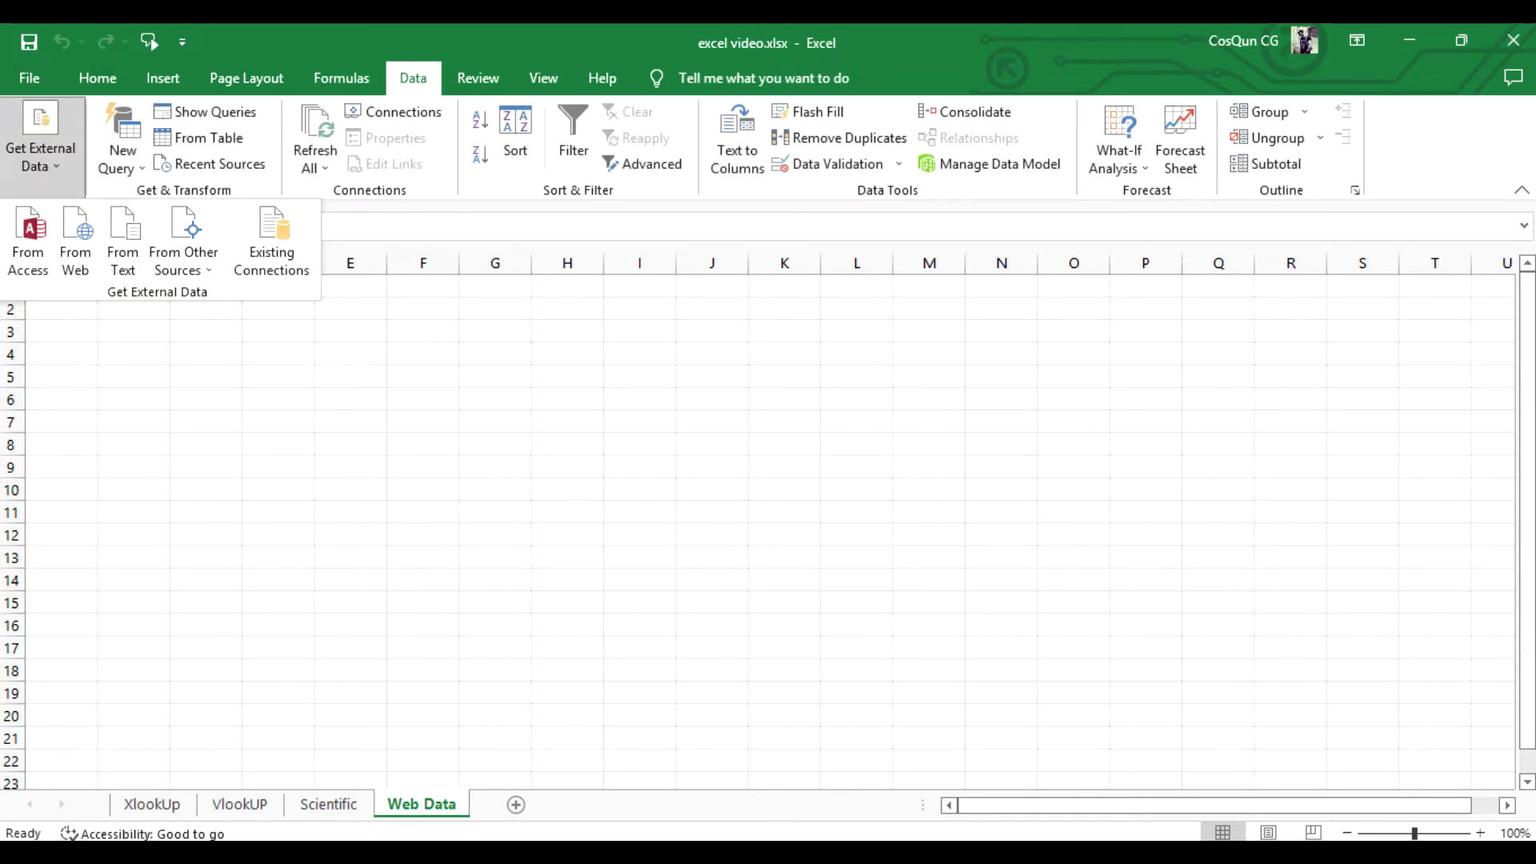
left_click(76, 240)
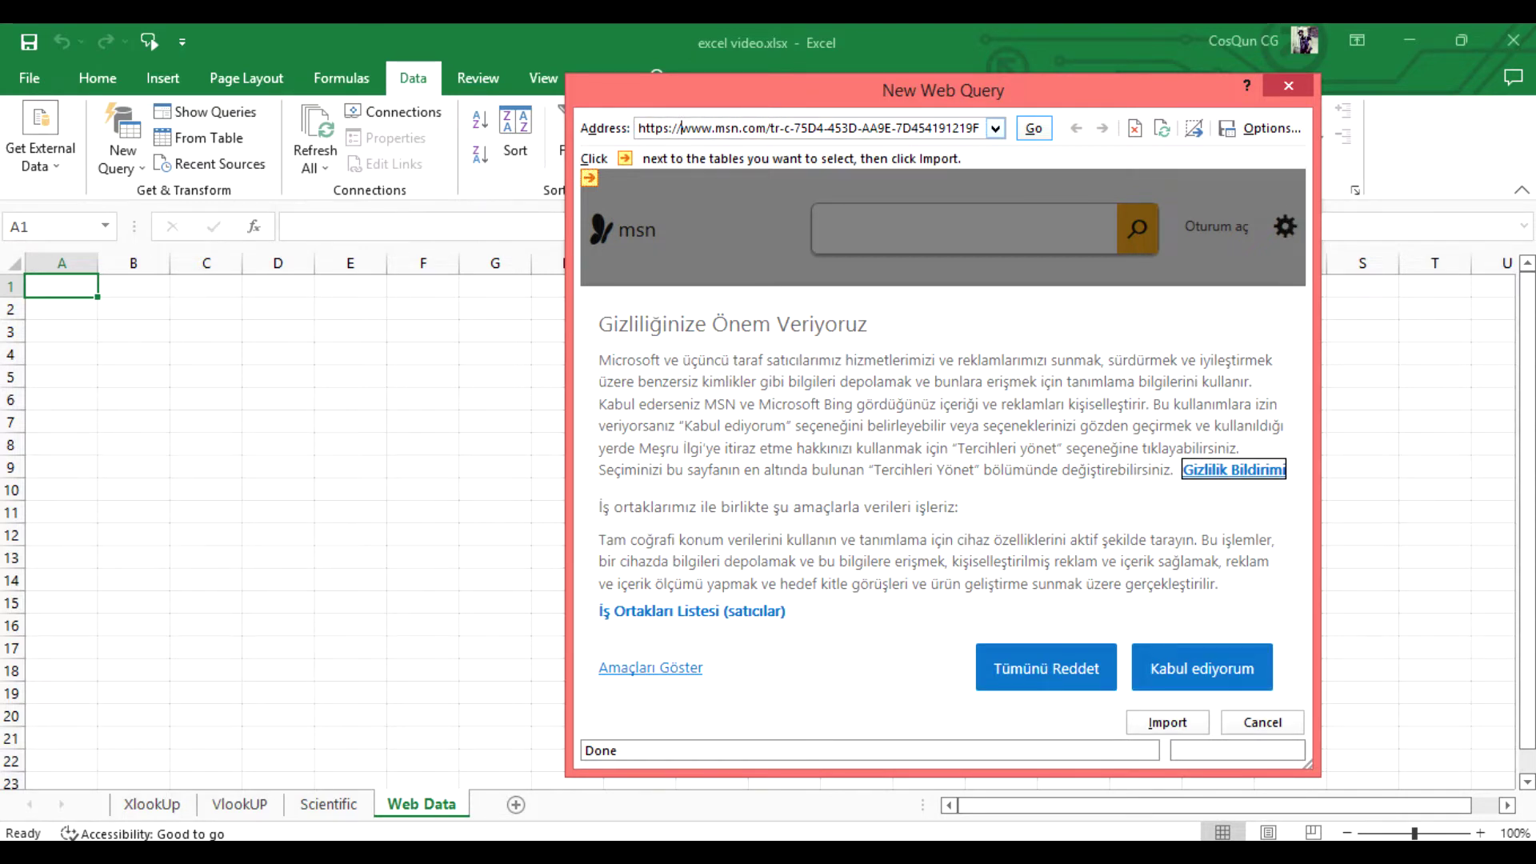
Replace the web query address with cbar.az and load the site
key("shift+End")
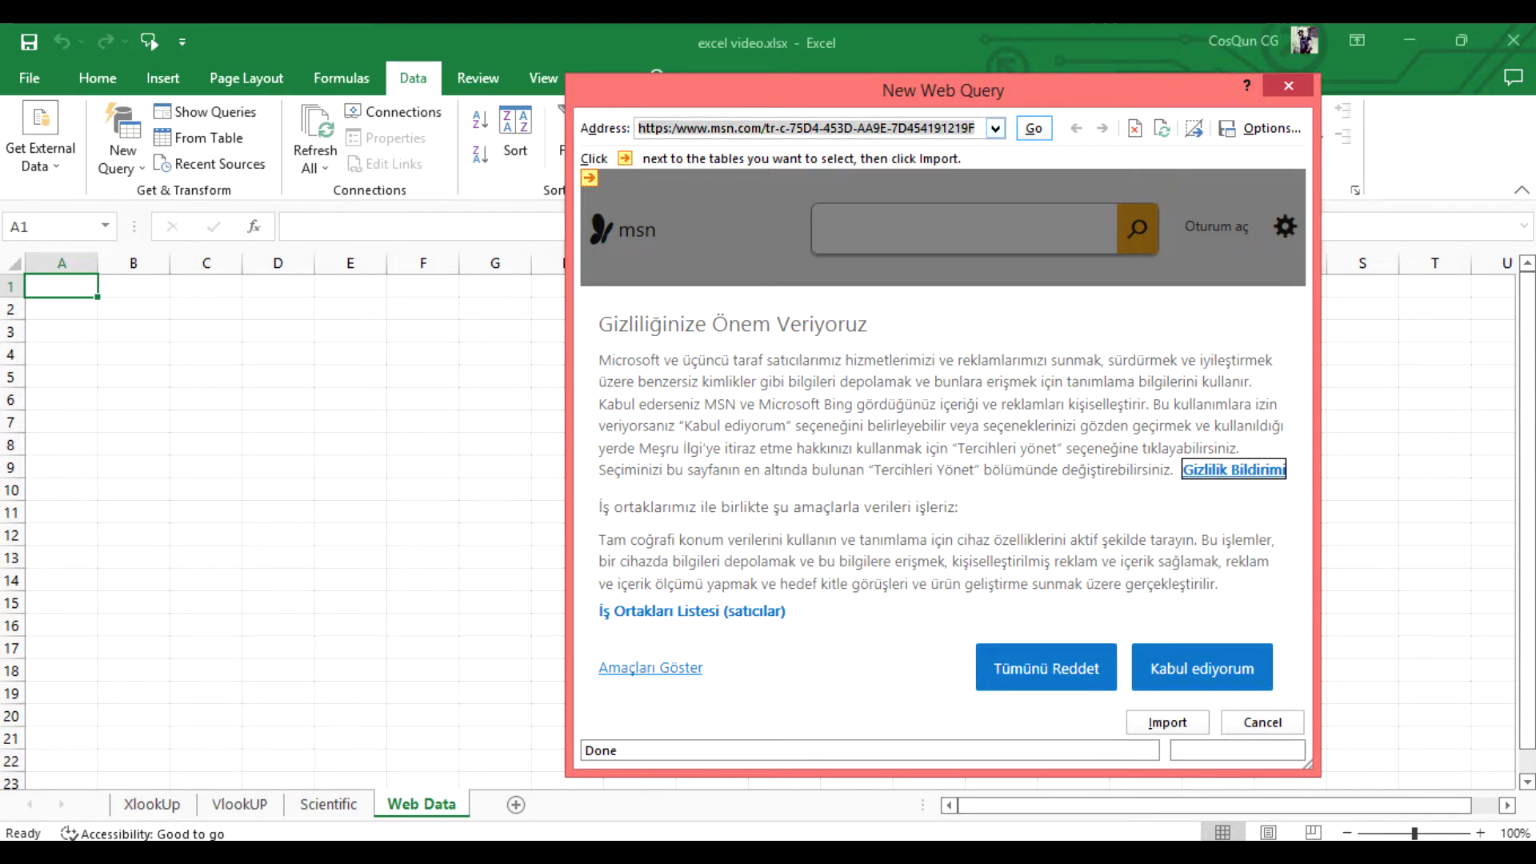
key("BackSpace")
type("cbar.az")
key("Return")
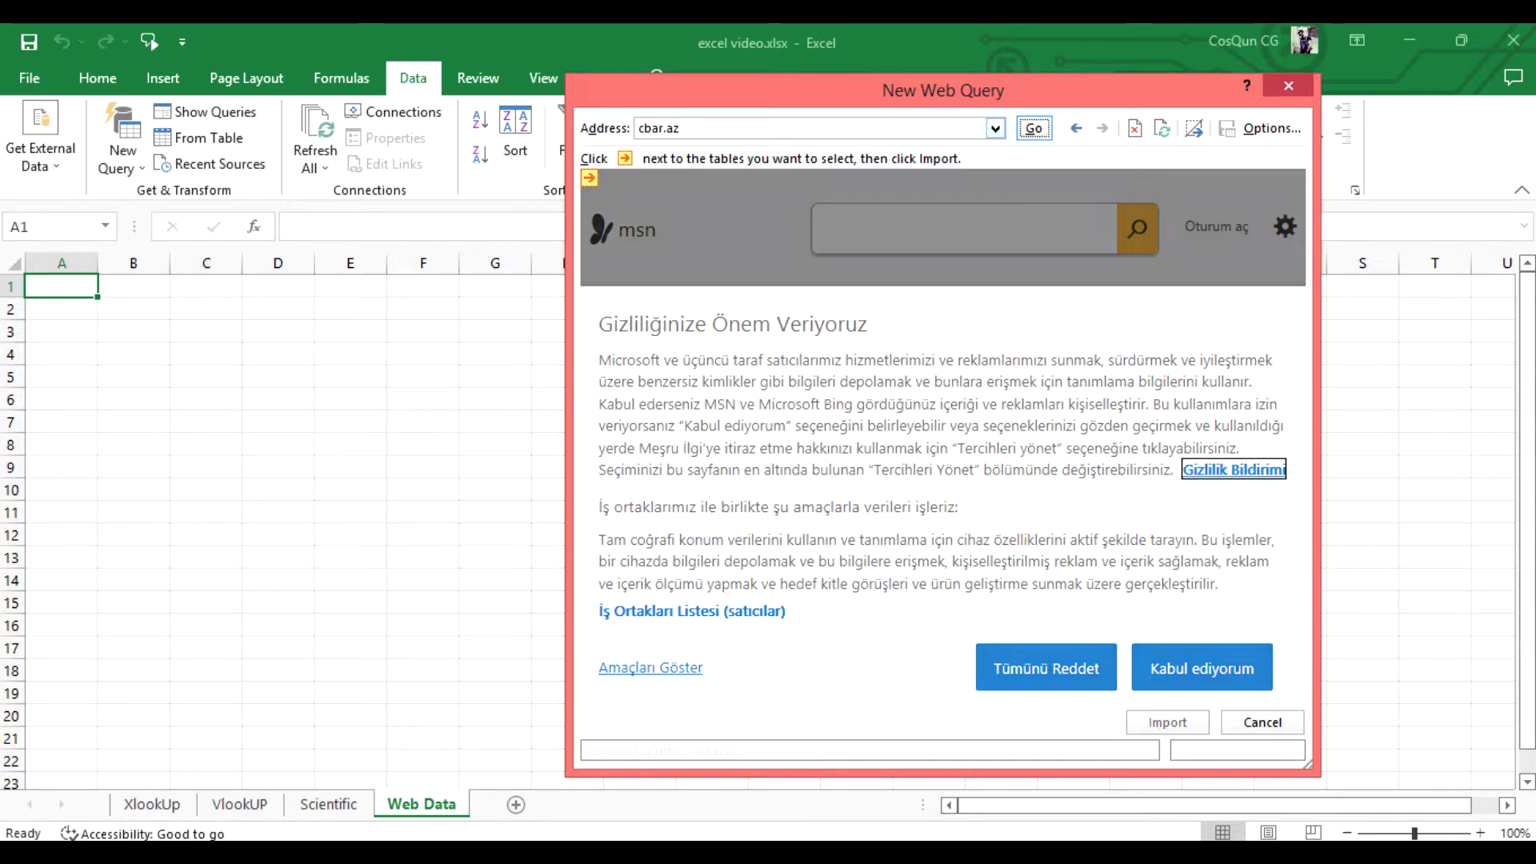
Scroll to the AZN məzənnəsi section and follow the link to the full rates list
scroll(932, 448, "down", 5)
scroll(932, 448, "down", 5)
scroll(932, 447, "down", 5)
scroll(933, 448, "up", 5)
scroll(933, 447, "up", 5)
scroll(932, 447, "up", 5)
scroll(932, 448, "down", 5)
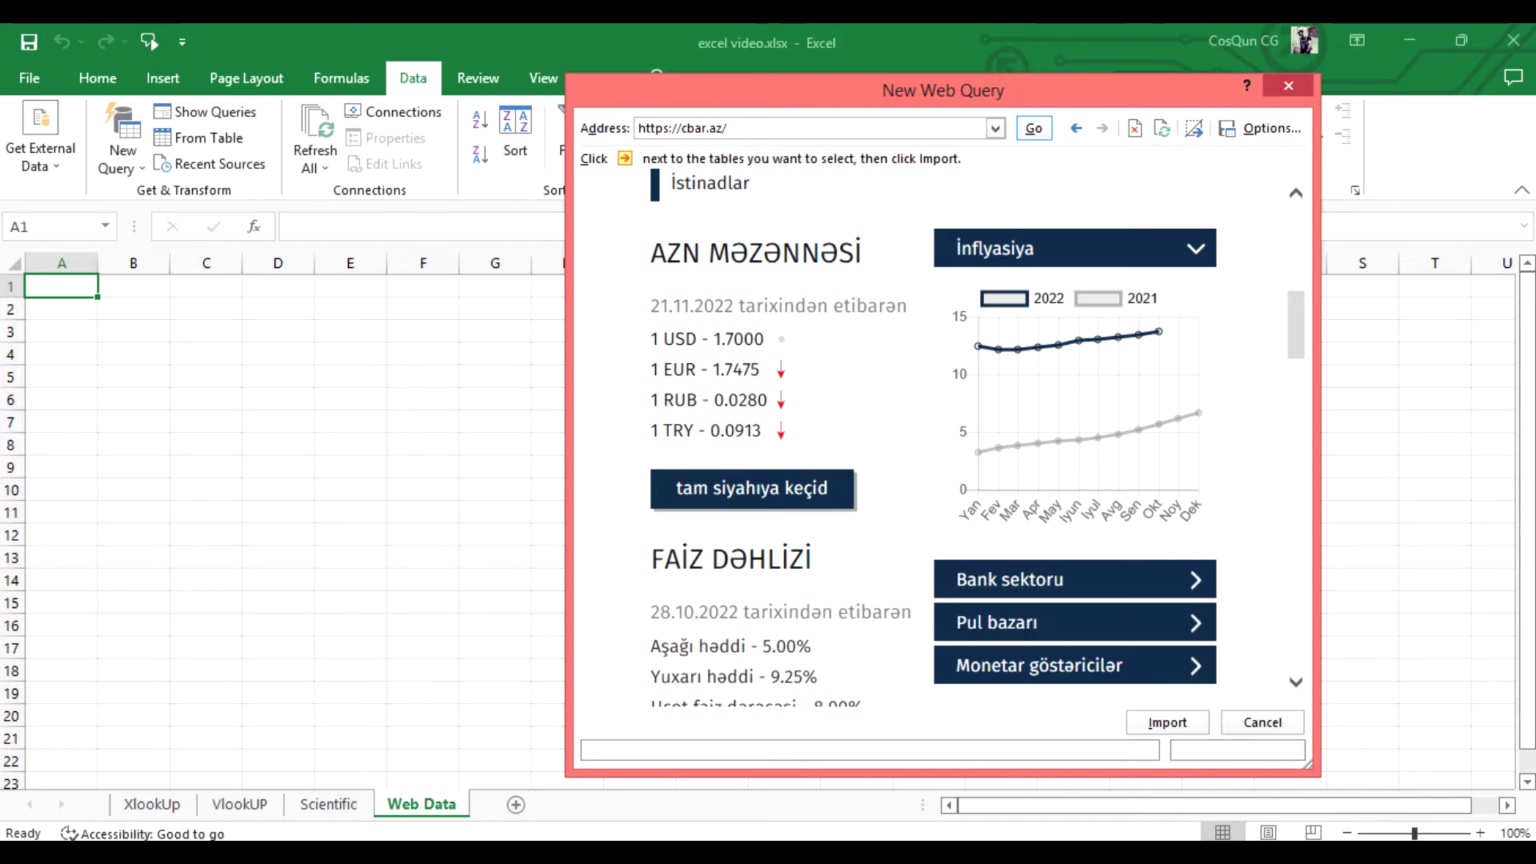
left_click(753, 489)
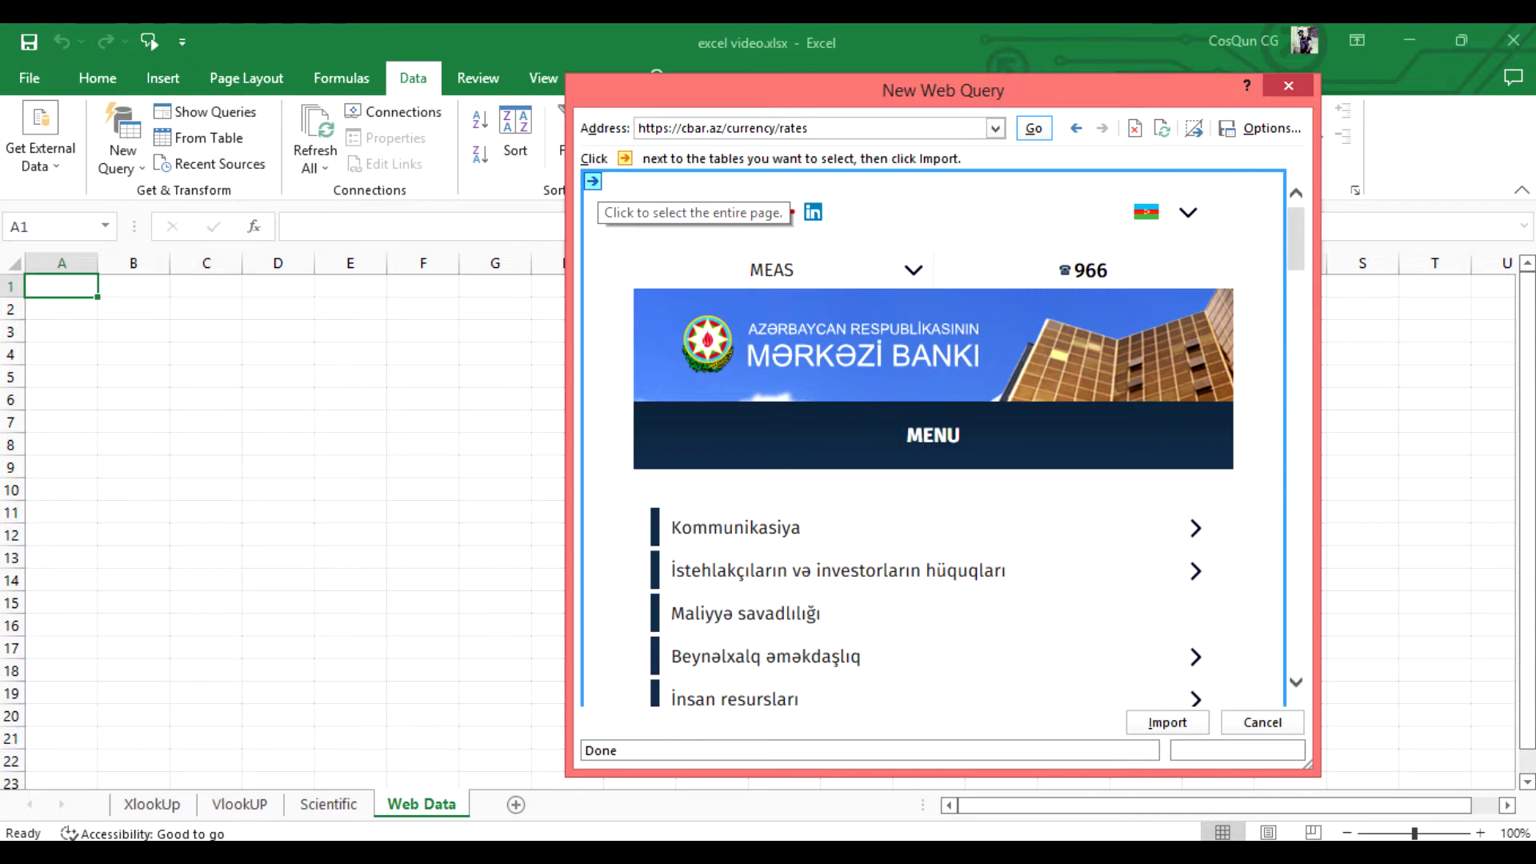
Mark the entire cbar.az currency rates page with the top-left arrow and import it
left_click(591, 182)
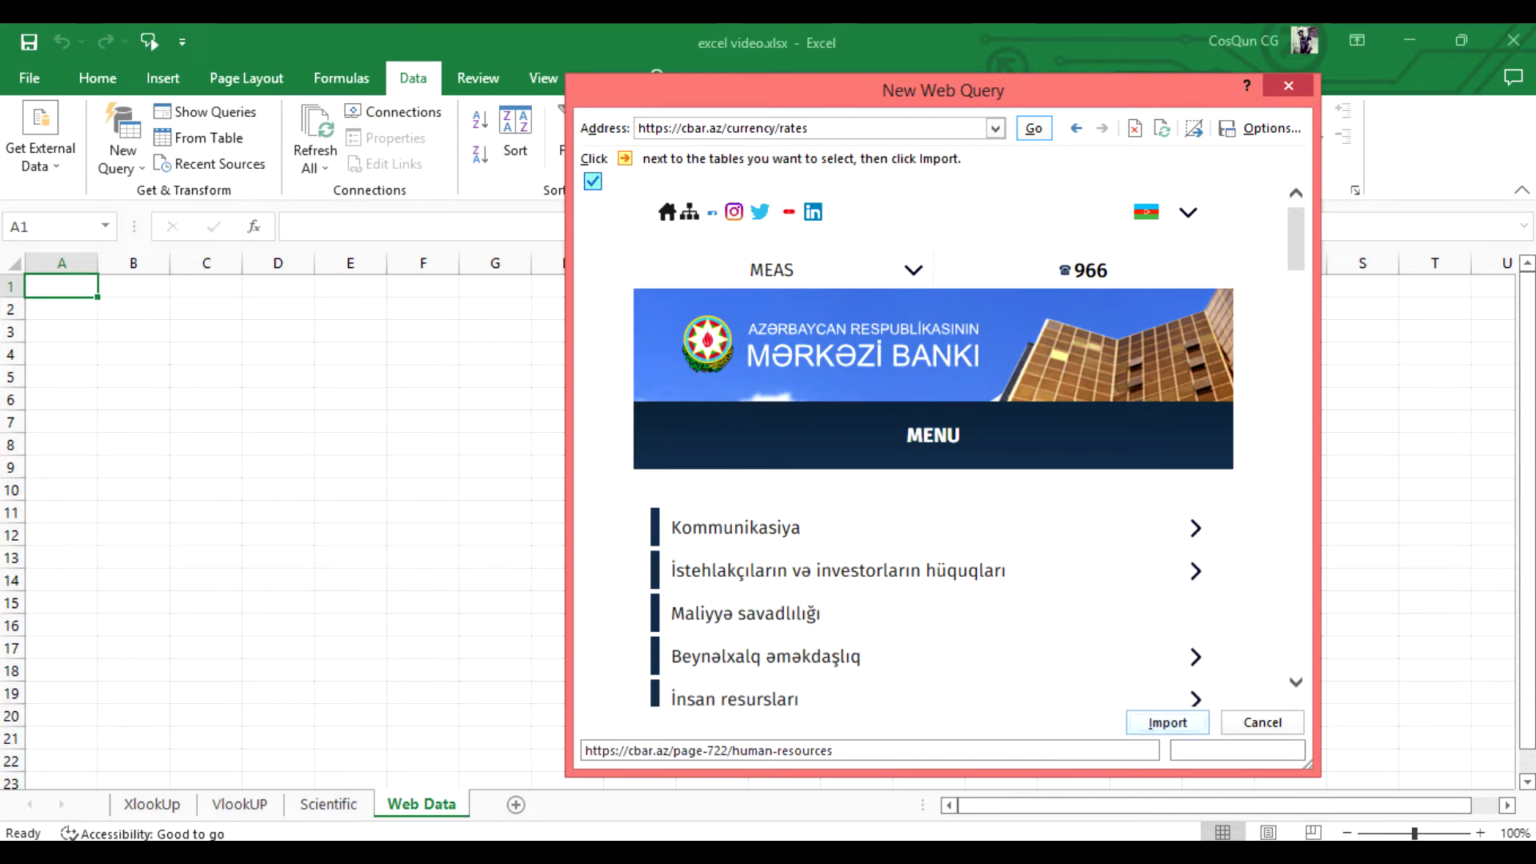
left_click(1262, 722)
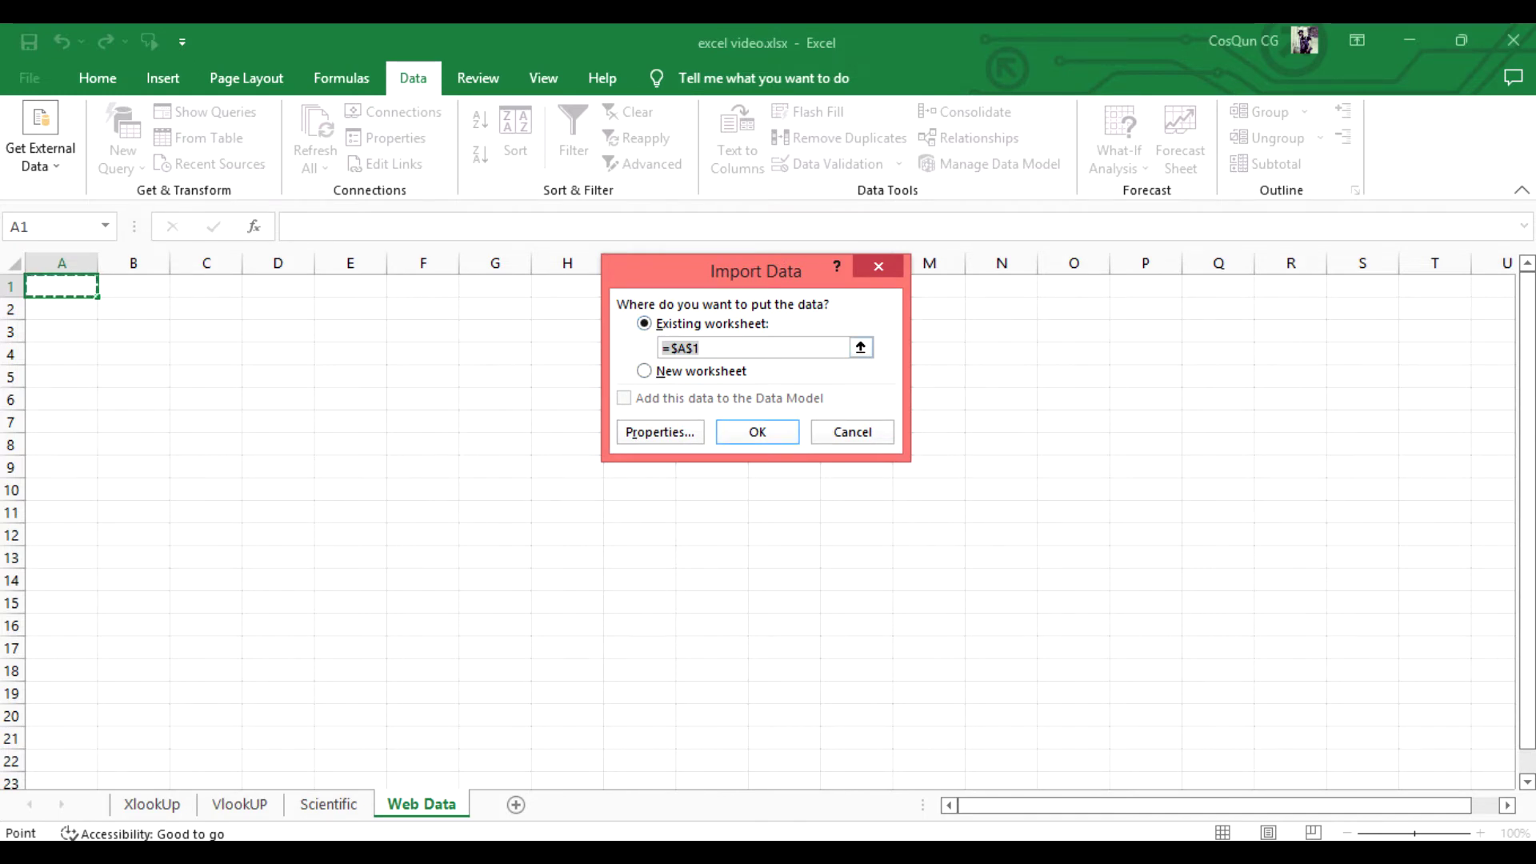
Confirm the Import Data dialog with Existing worksheet at =$A$1
key("Return")
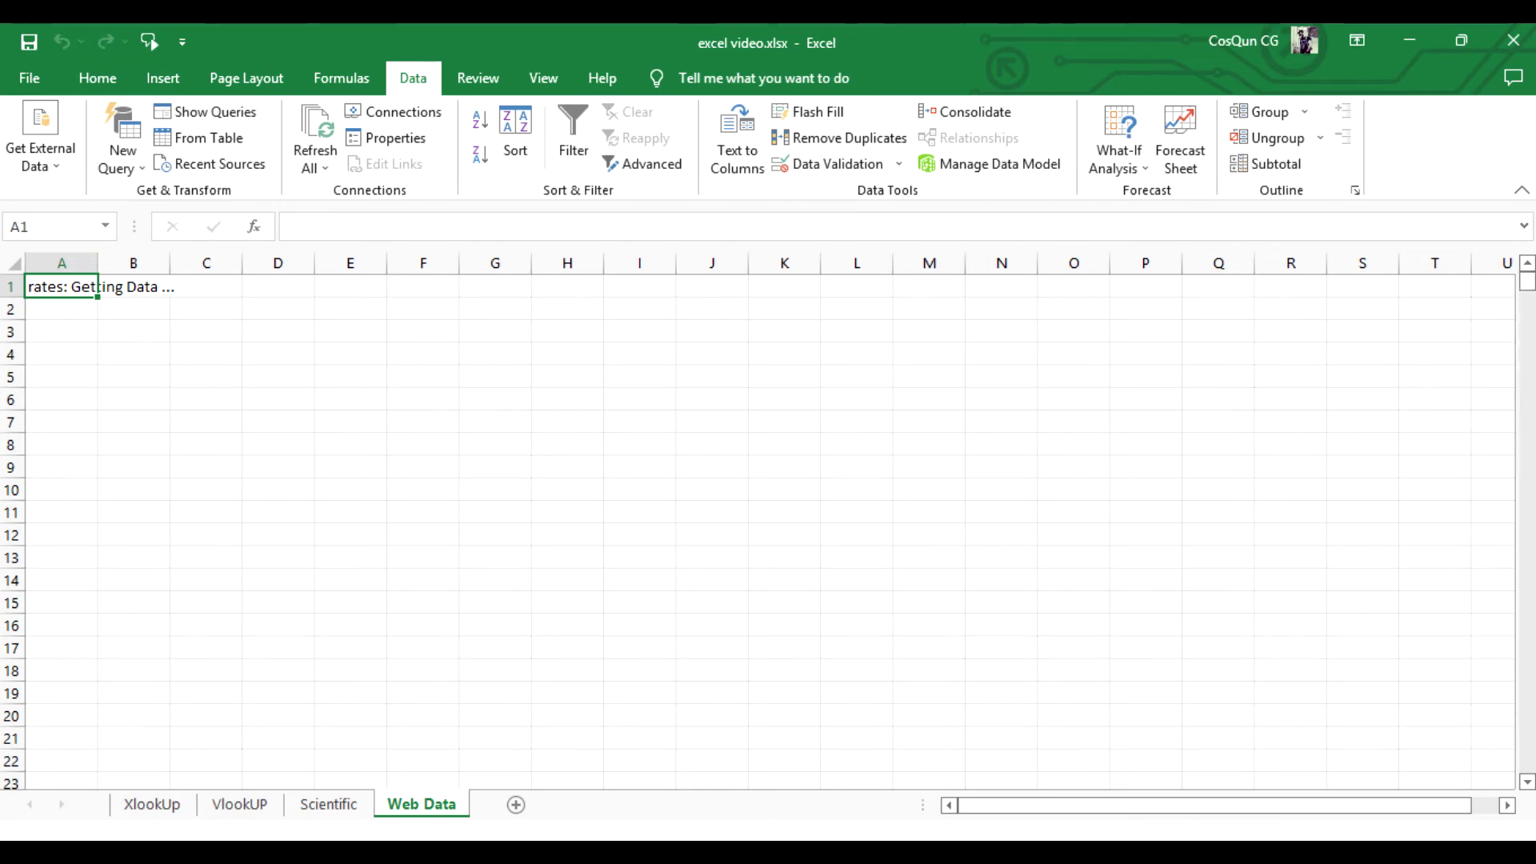
Browse the imported rows down past idr in cell A382, then return toward the top
scroll(768, 528, "down", 7)
scroll(768, 528, "down", 7)
scroll(768, 528, "down", 8)
scroll(768, 529, "down", 6)
scroll(768, 529, "down", 11)
scroll(768, 529, "down", 13)
scroll(768, 528, "down", 8)
scroll(769, 529, "down", 13)
scroll(768, 528, "down", 11)
scroll(768, 528, "down", 9)
scroll(768, 529, "down", 16)
scroll(768, 528, "down", 6)
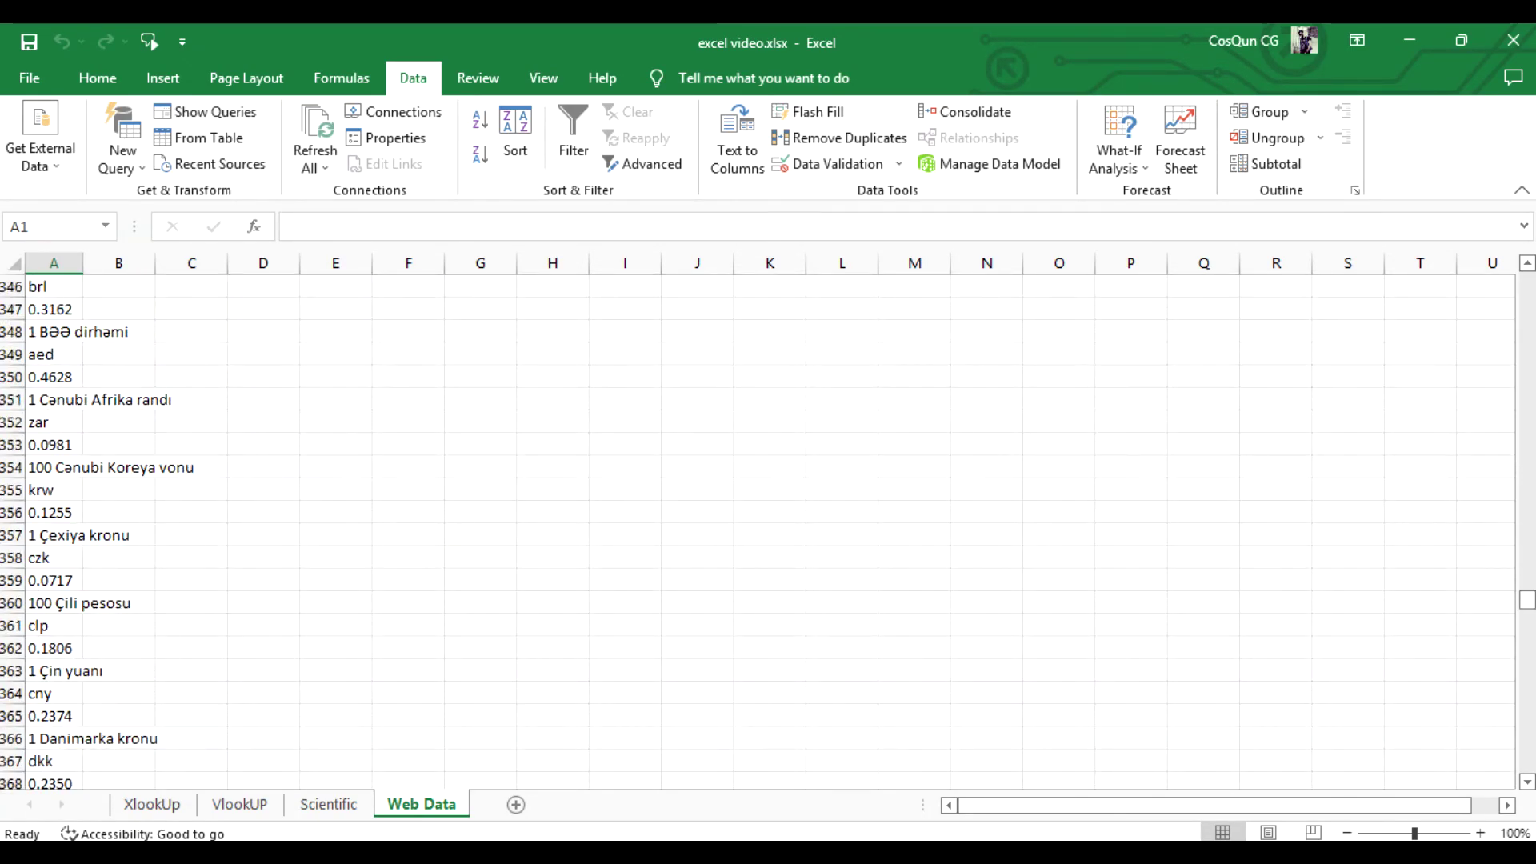
scroll(768, 529, "down", 4)
scroll(55, 422, "down", 6)
left_click(55, 423)
scroll(54, 422, "down", 5)
scroll(53, 423, "down", 9)
scroll(55, 423, "up", 1)
scroll(768, 528, "up", 13)
scroll(768, 528, "up", 9)
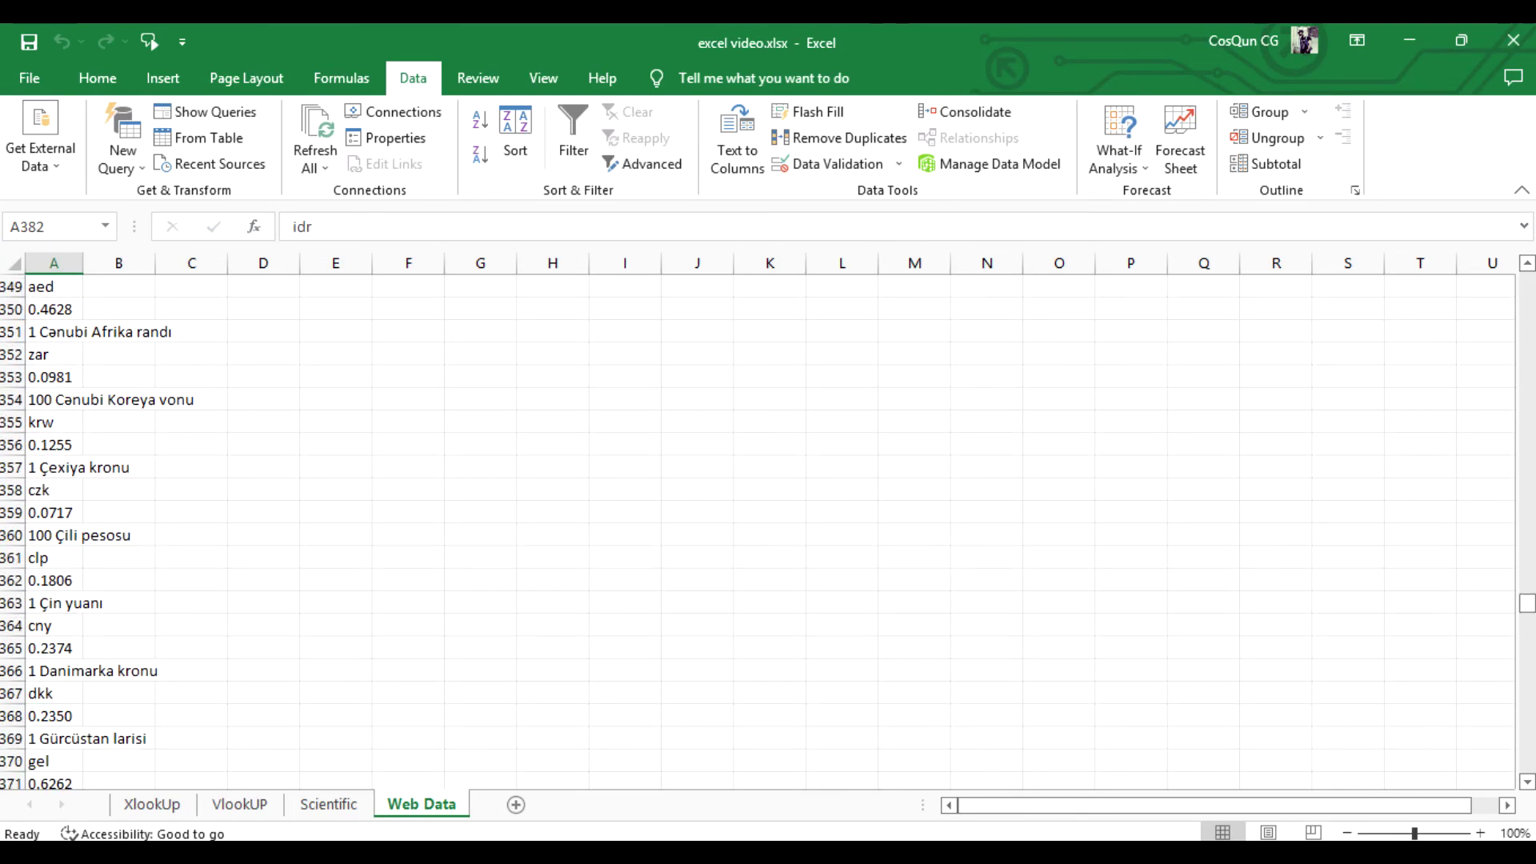
scroll(769, 529, "up", 20)
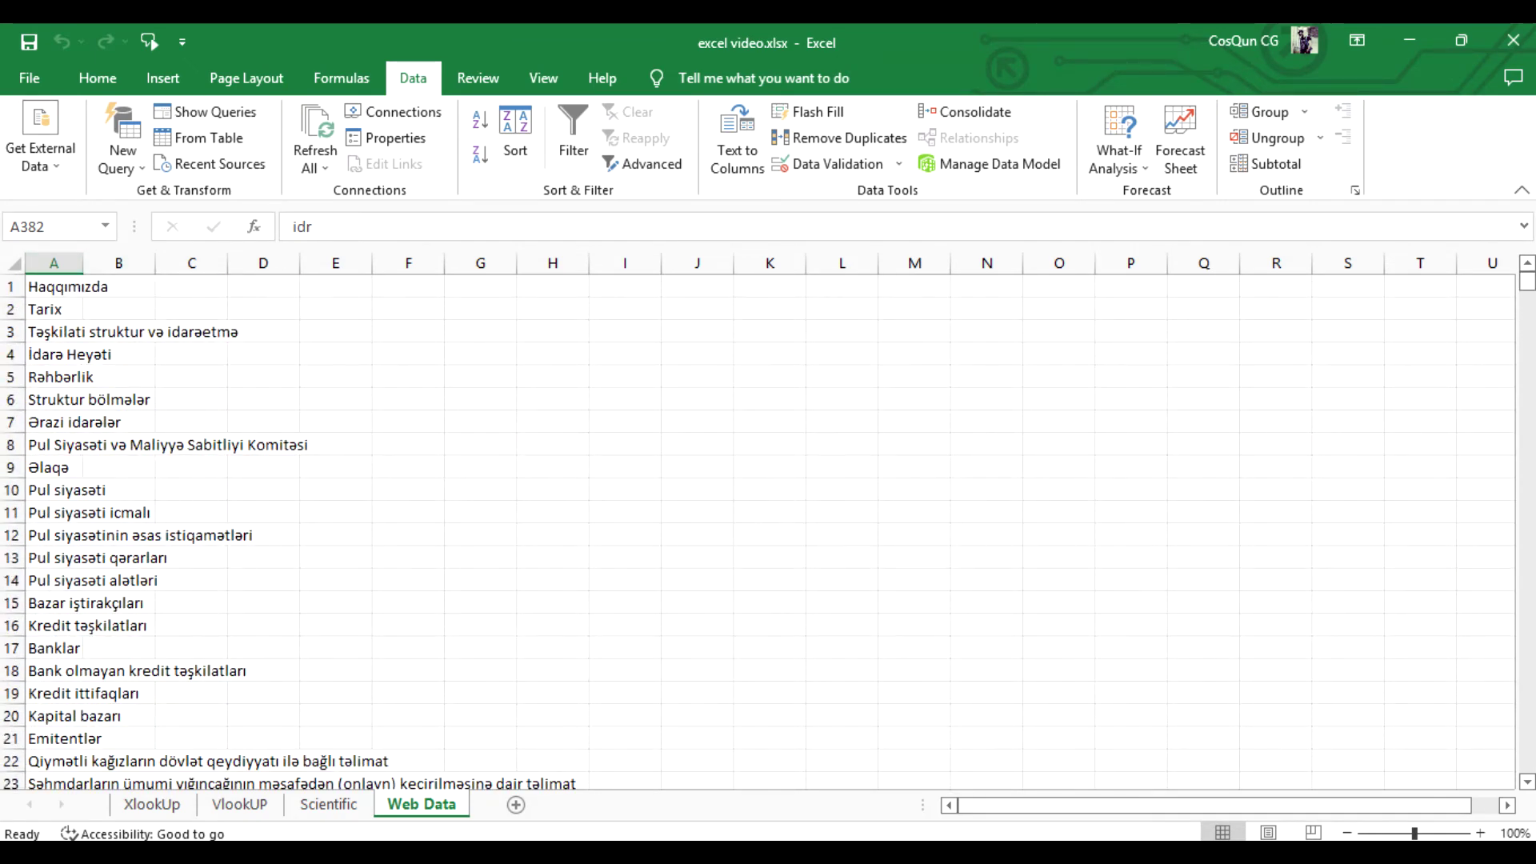
Refresh All so column A reloads the cbar.az currency names, codes and rates
left_click(315, 135)
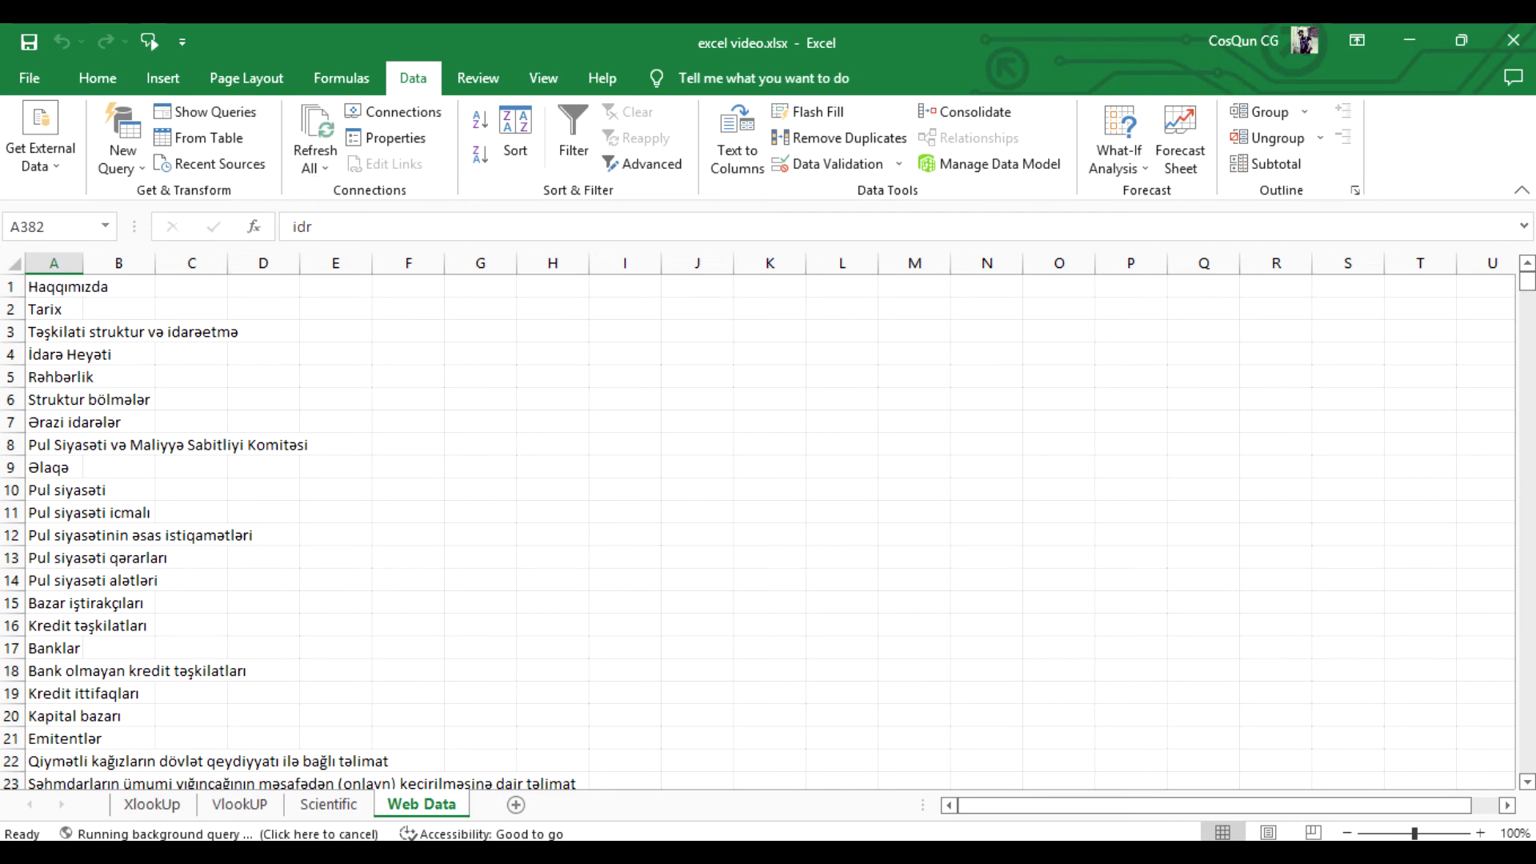
scroll(768, 528, "down", 6)
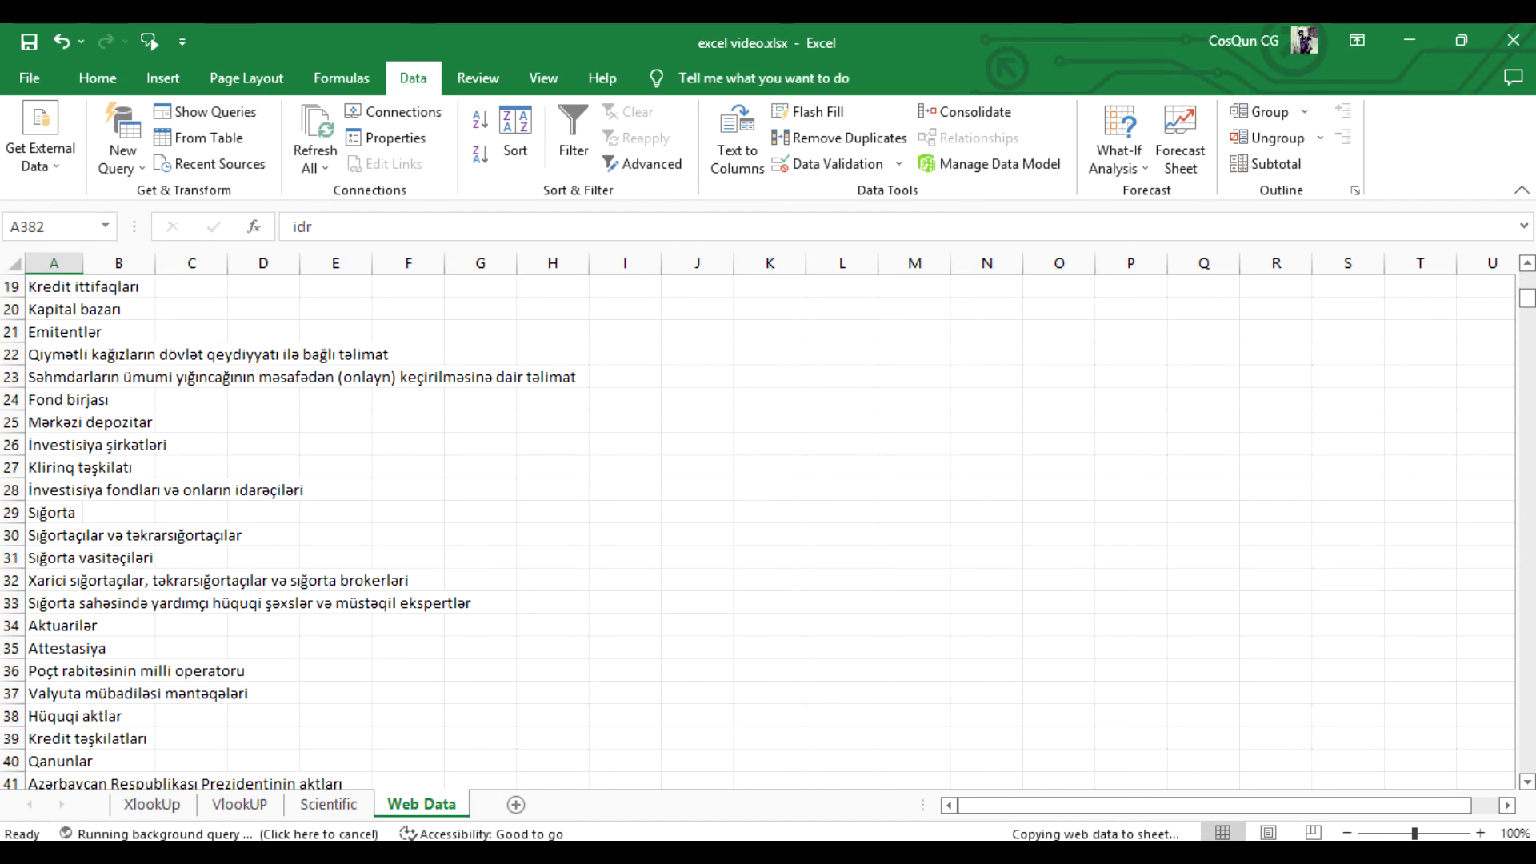
scroll(768, 528, "down", 7)
scroll(769, 528, "down", 11)
scroll(769, 528, "down", 7)
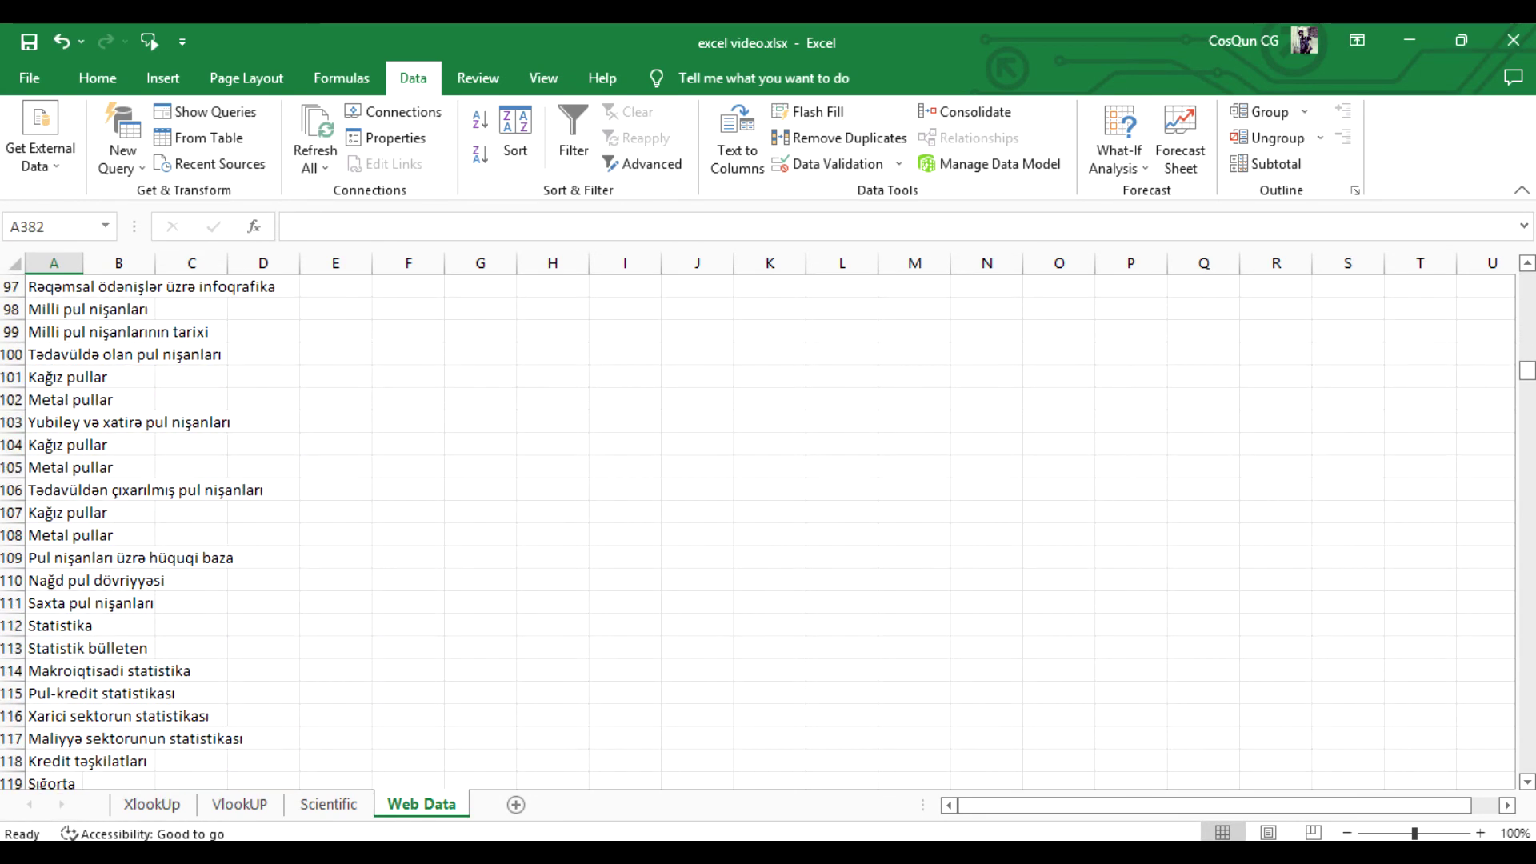